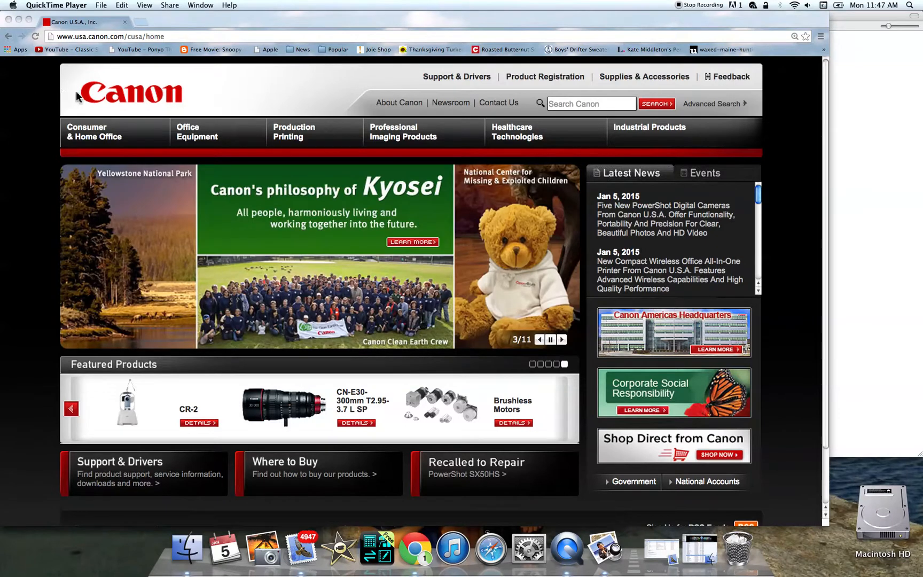
Open the Support & Drivers page for Office Equipment on the Canon site
{"action": "left_click", "coordinate": [42, 135]}
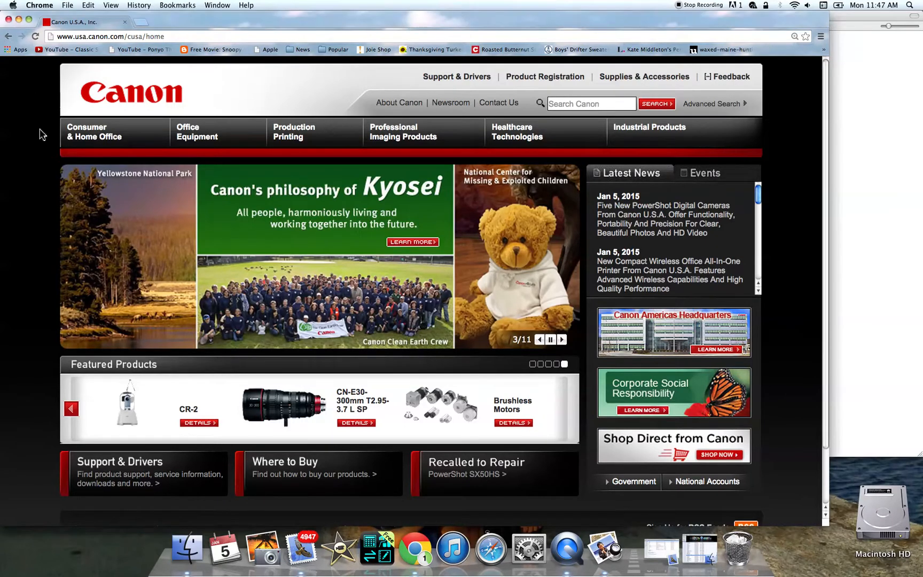
{"action": "mouse_move", "coordinate": [83, 136]}
{"action": "mouse_move", "coordinate": [208, 134]}
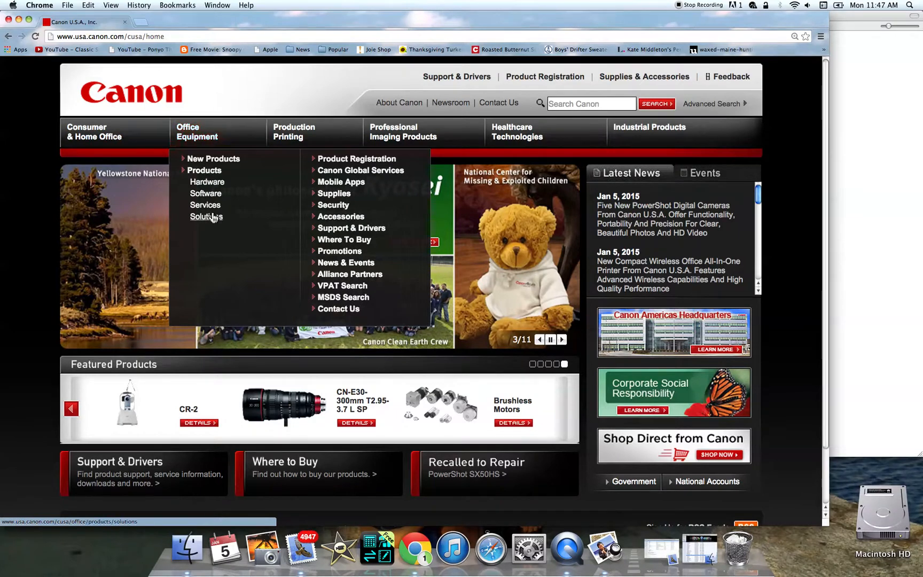
{"action": "left_click", "coordinate": [332, 234]}
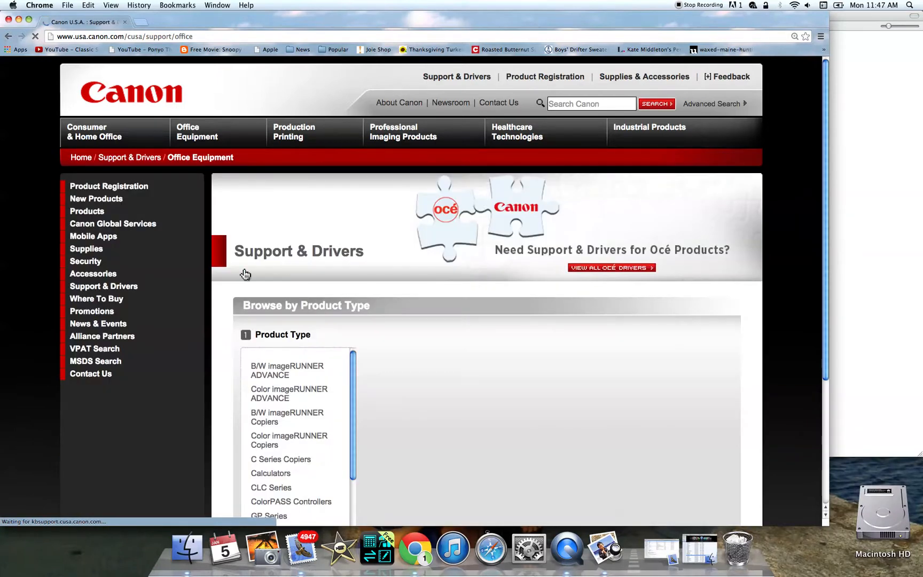
Choose the Color imageRUNNER ADVANCE product type and the imageRUNNER ADVANCE C5250 product family
{"action": "scroll", "coordinate": [220, 288], "scroll_direction": "down", "scroll_amount": 3}
{"action": "scroll", "coordinate": [221, 287], "scroll_direction": "down", "scroll_amount": 1}
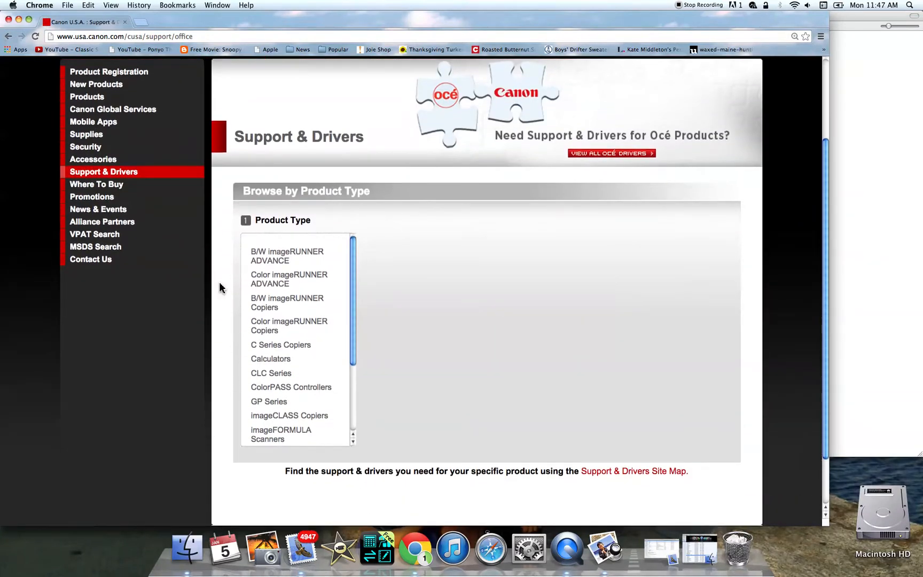
{"action": "left_click", "coordinate": [283, 280]}
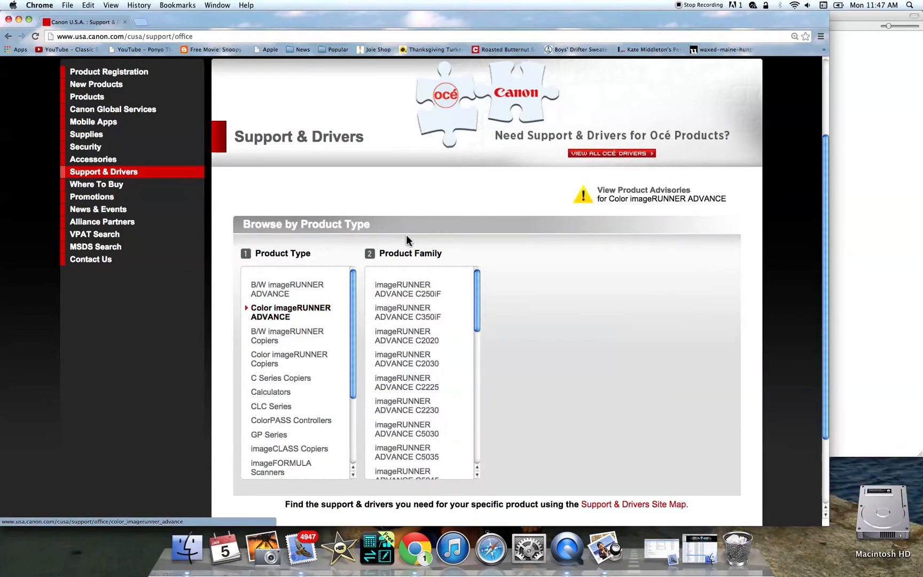
{"action": "scroll", "coordinate": [416, 291], "scroll_direction": "down", "scroll_amount": 5}
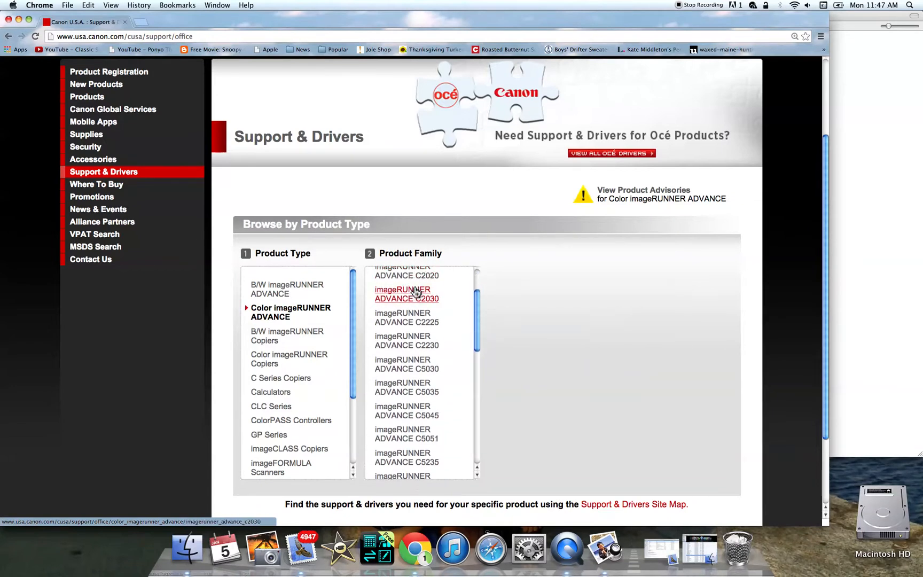
{"action": "scroll", "coordinate": [415, 291], "scroll_direction": "down", "scroll_amount": 6}
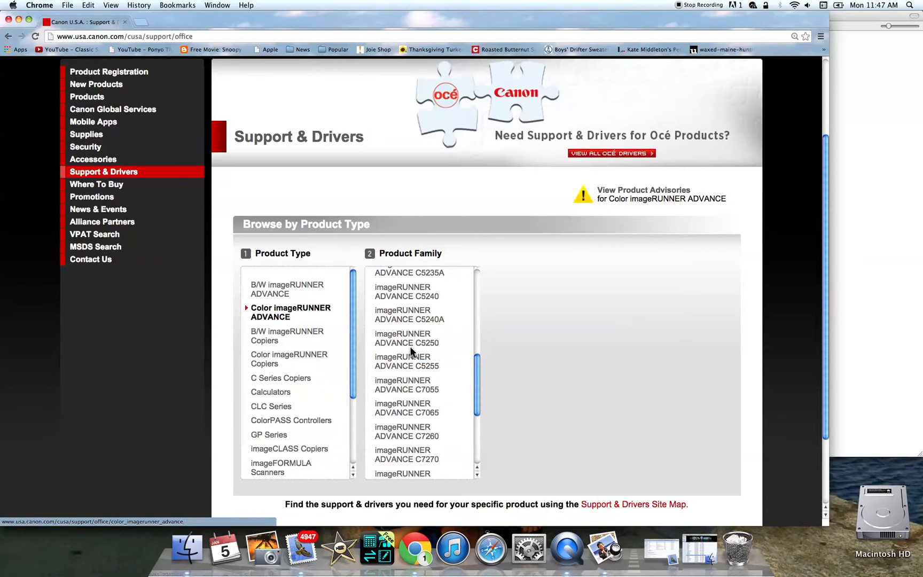
{"action": "left_click", "coordinate": [416, 345]}
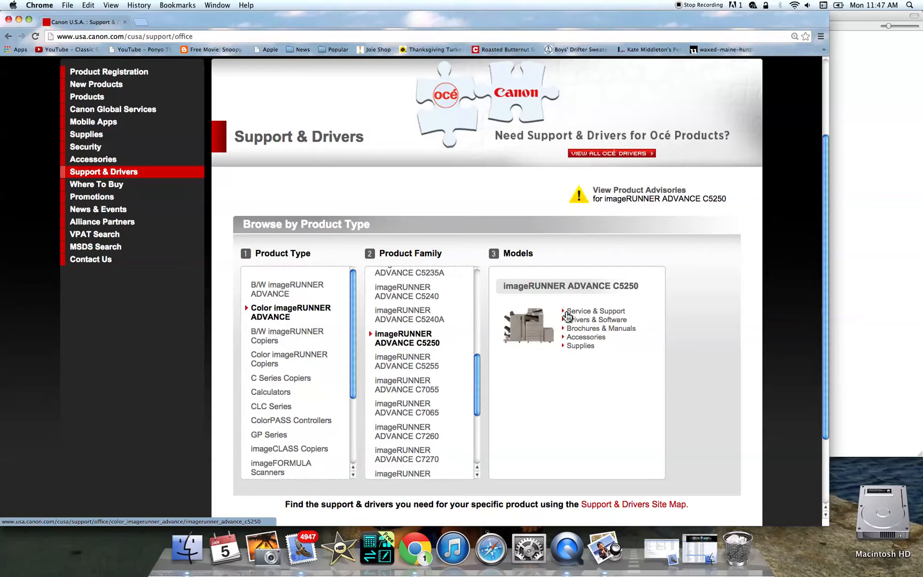
Open Drivers & Software for the imageRUNNER ADVANCE C5250 and expand the Drivers list
{"action": "left_click", "coordinate": [597, 320]}
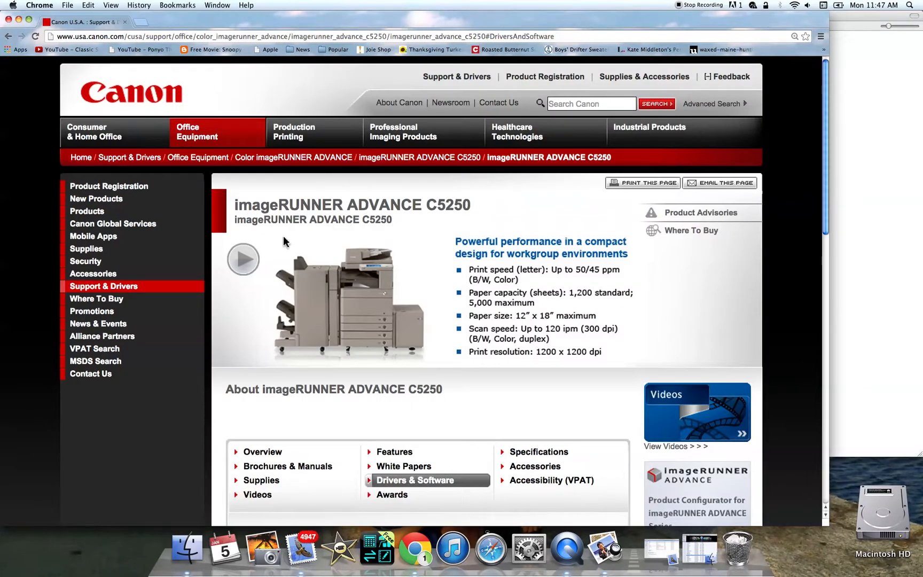
{"action": "scroll", "coordinate": [283, 242], "scroll_direction": "down", "scroll_amount": 6}
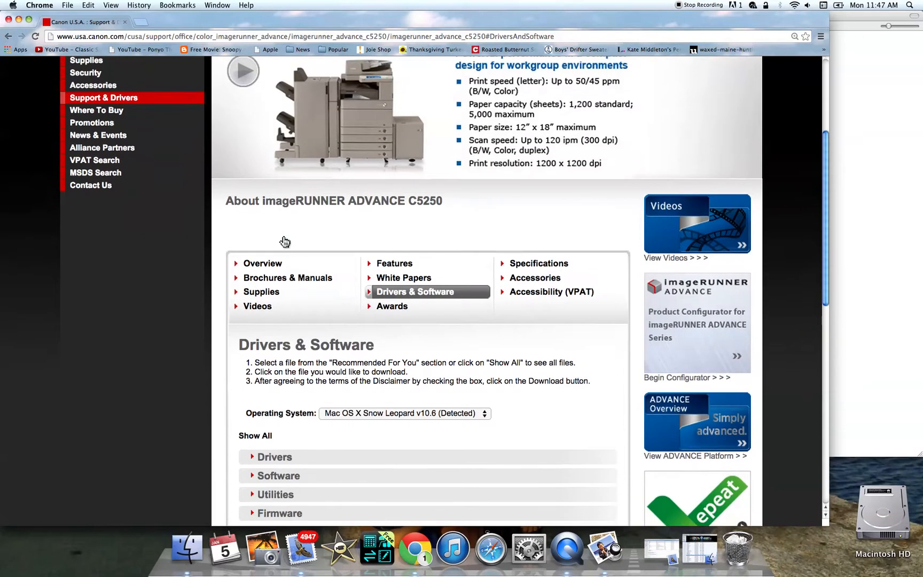
{"action": "scroll", "coordinate": [283, 242], "scroll_direction": "down", "scroll_amount": 1}
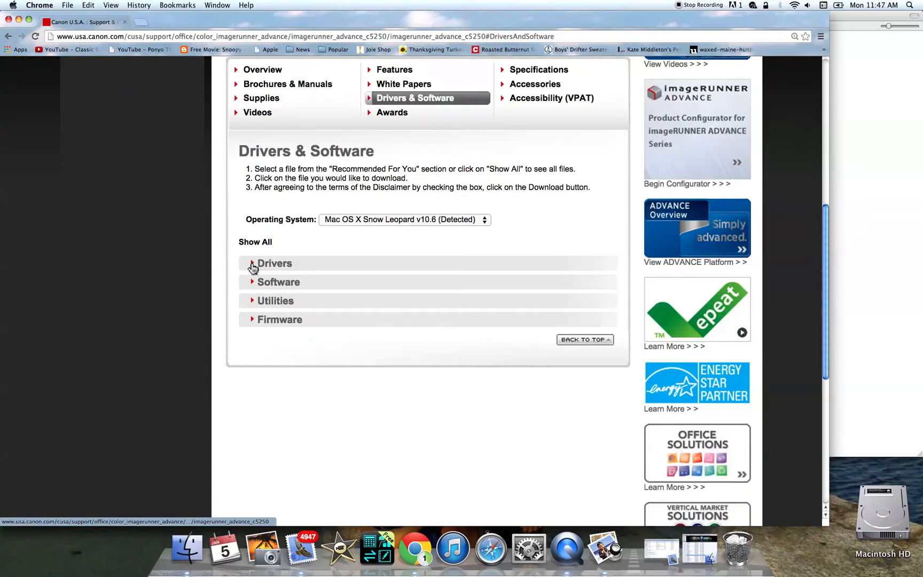
{"action": "left_click", "coordinate": [253, 267]}
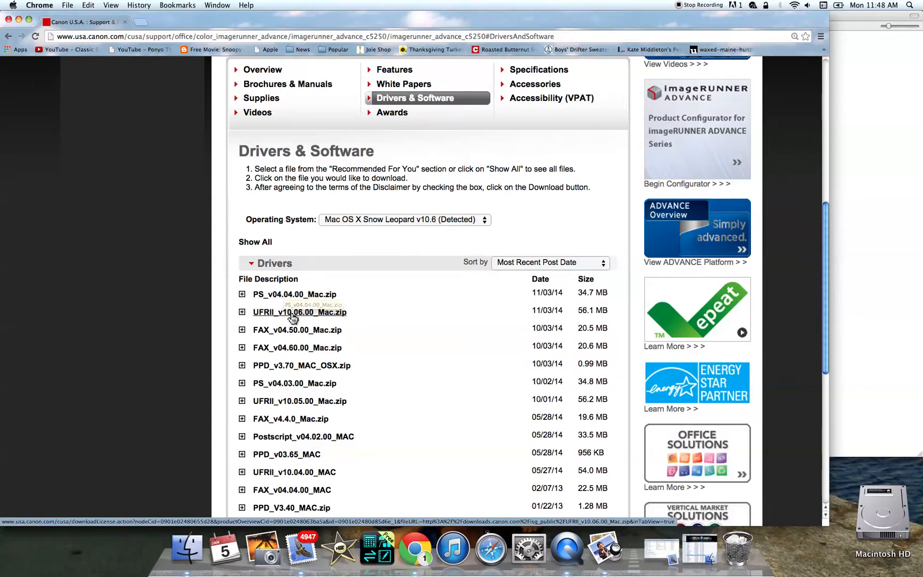
Request the UFRII_v10.06.00_Mac.zip driver download, agree to the license terms, and close the blank download tab
{"action": "left_click", "coordinate": [292, 315]}
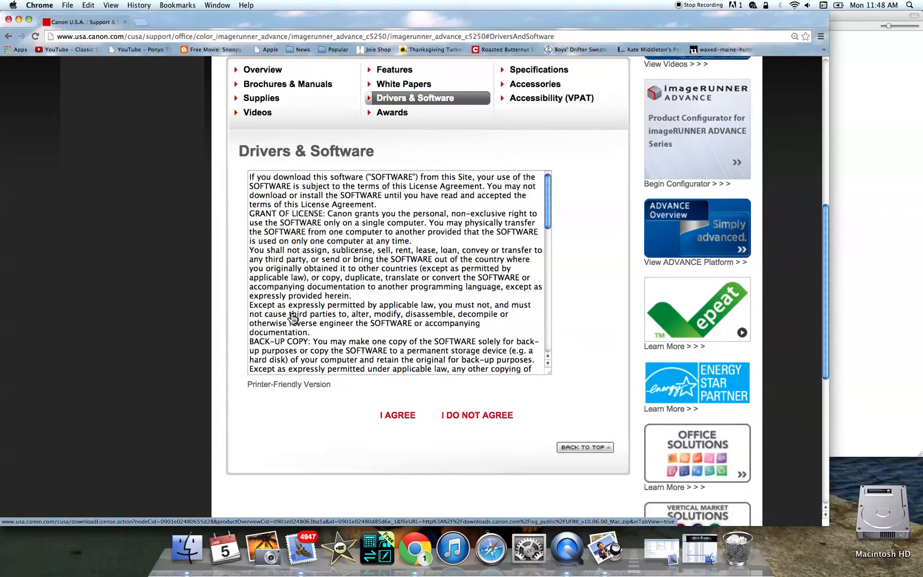
{"action": "left_click", "coordinate": [398, 415]}
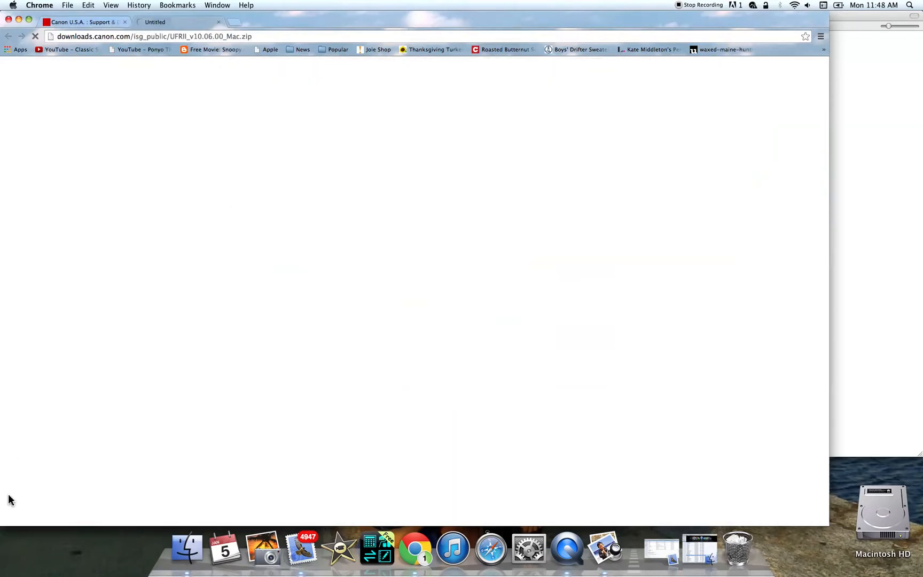
{"action": "left_click", "coordinate": [219, 23]}
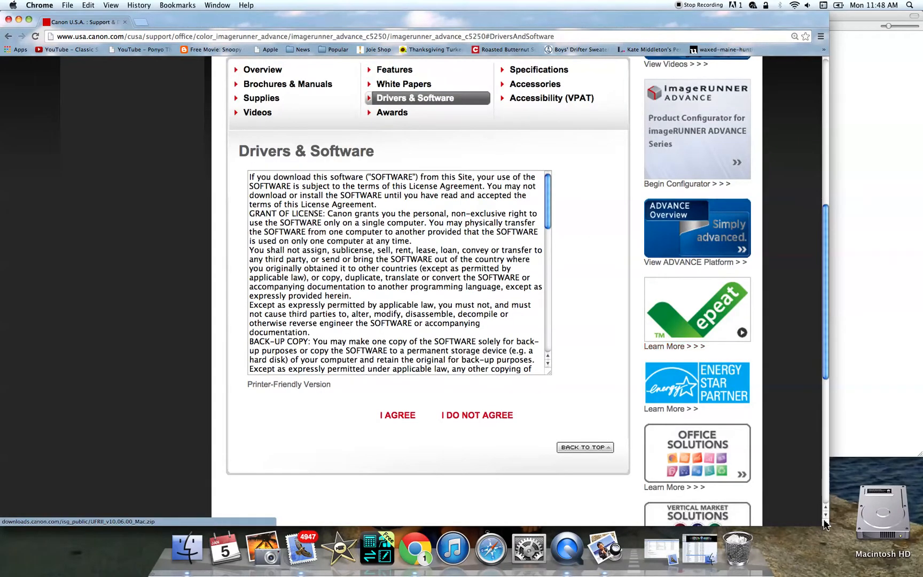
Launch UFRII_LT_LIPS_LX_Installer.pkg from the UFRII_v10.06.00_Mac folder to view its introduction, and close the installer
{"action": "left_click_drag", "start_coordinate": [826, 522], "coordinate": [650, 513]}
{"action": "left_click", "coordinate": [793, 406]}
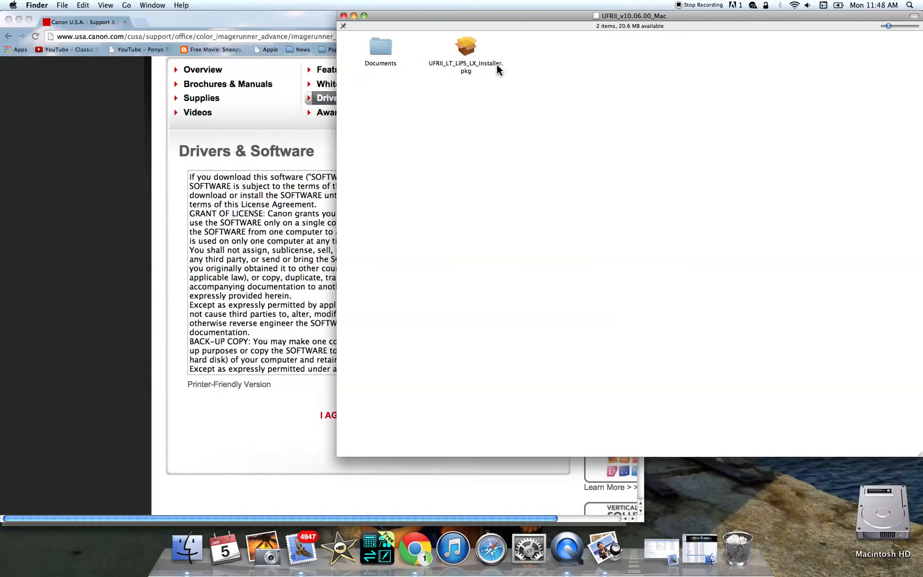
{"action": "double_click", "coordinate": [465, 51]}
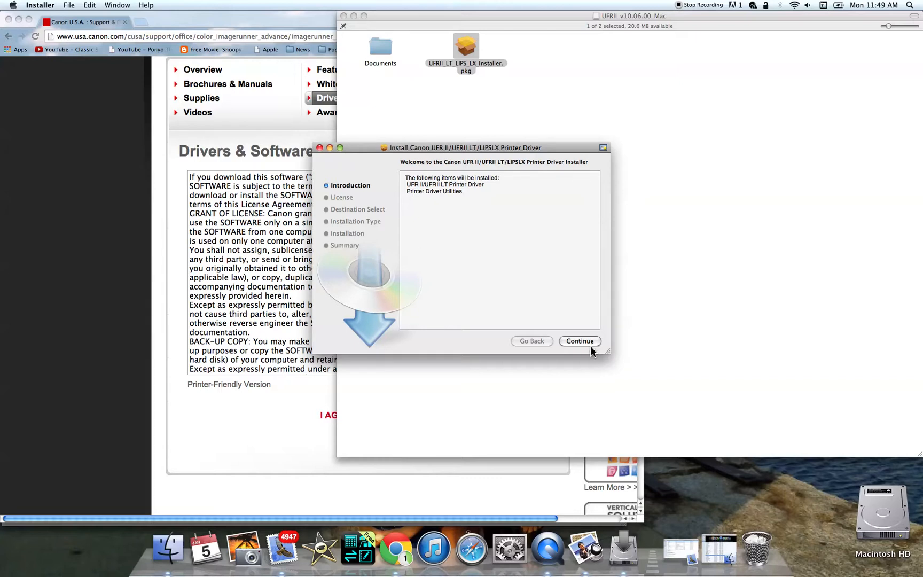
{"action": "left_click", "coordinate": [319, 148]}
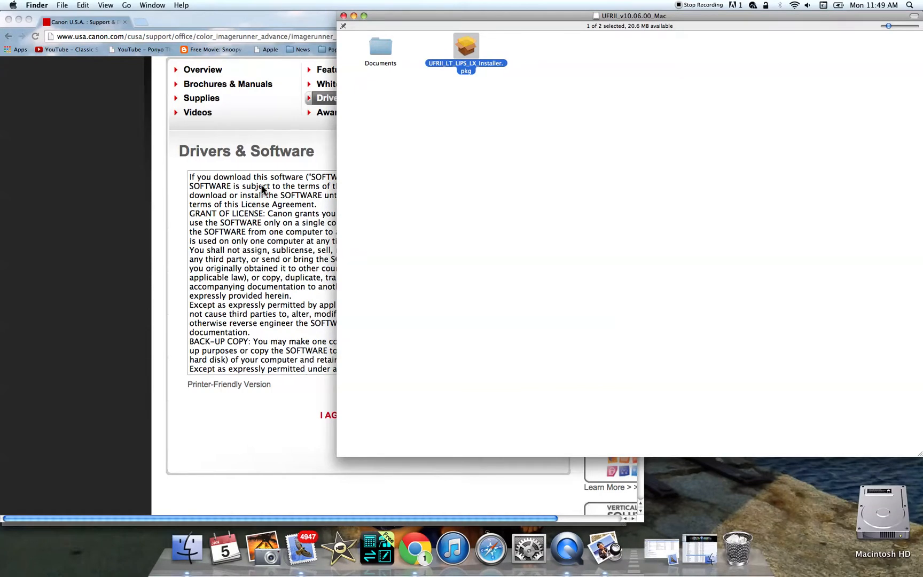
Widen the browser window again and open the Print & Fax settings in System Preferences
{"action": "left_click", "coordinate": [108, 208]}
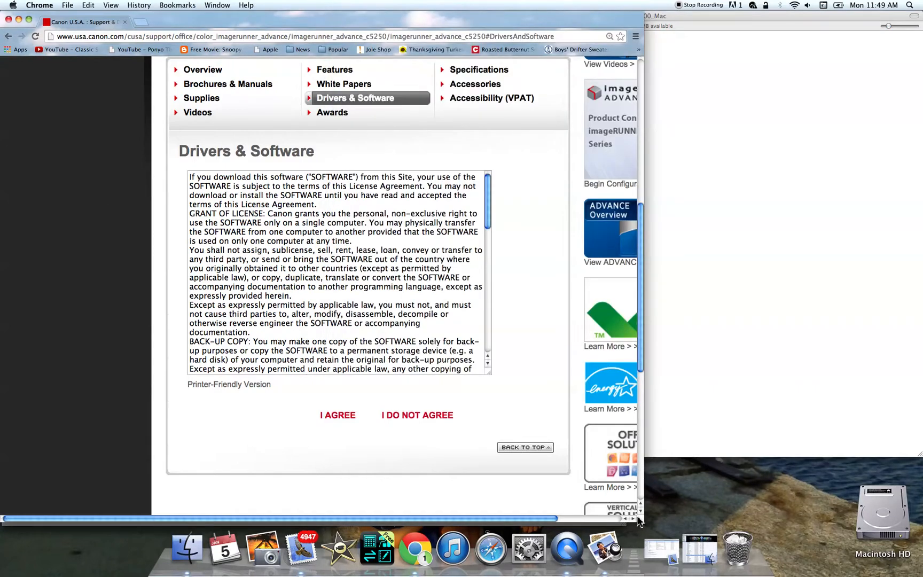
{"action": "left_click_drag", "start_coordinate": [644, 525], "coordinate": [845, 508]}
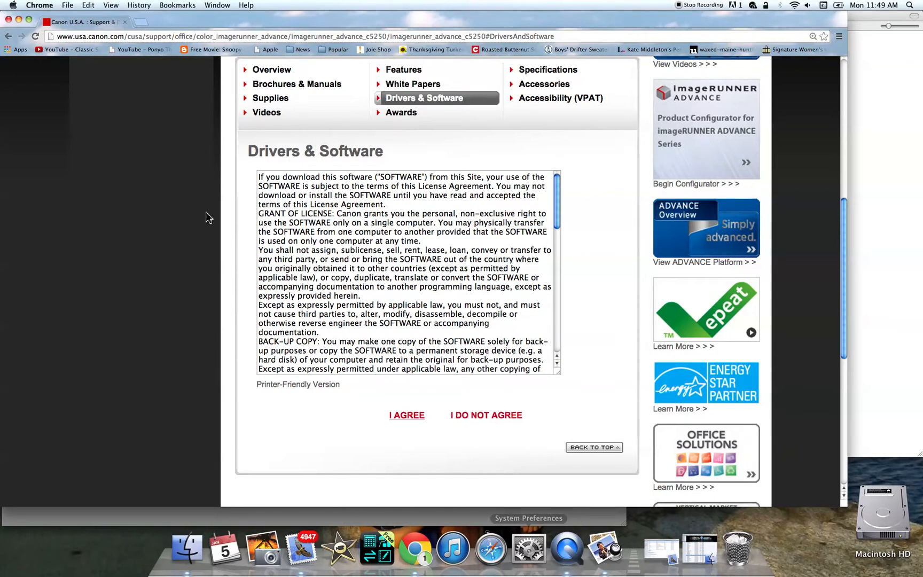
{"action": "left_click", "coordinate": [13, 6]}
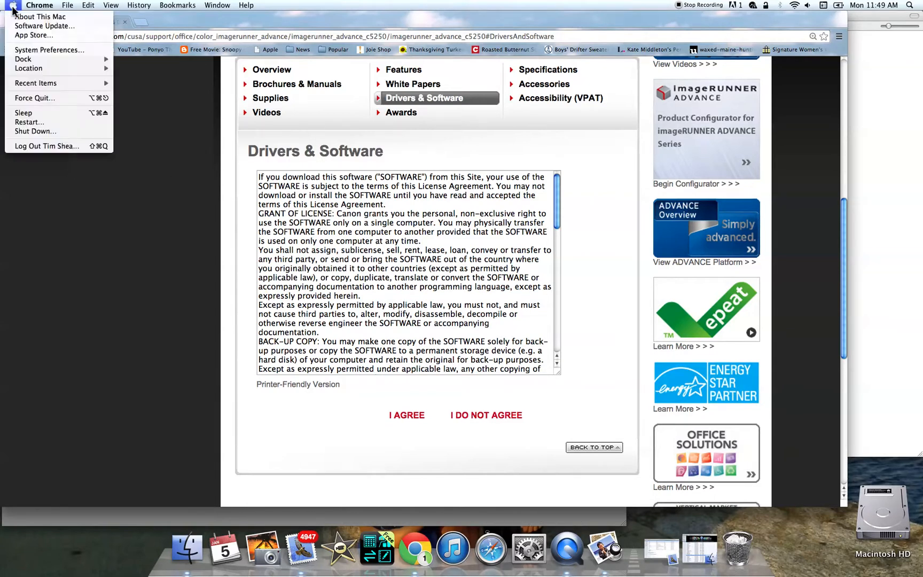
{"action": "left_click", "coordinate": [35, 50]}
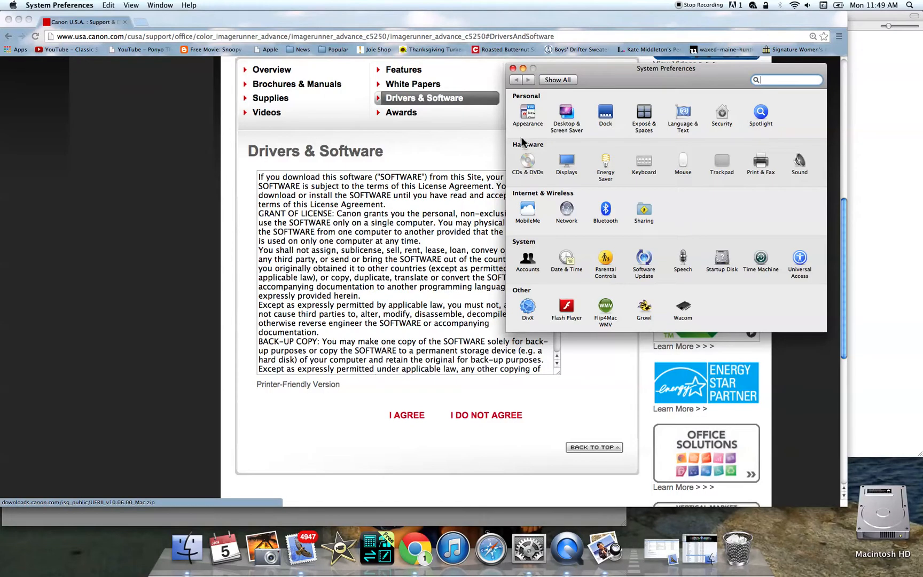
{"action": "left_click", "coordinate": [761, 165]}
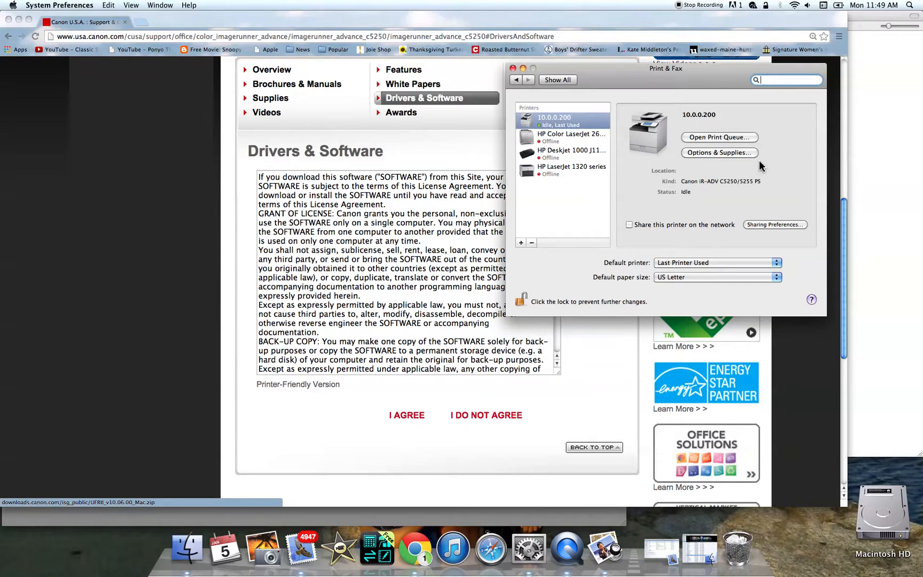
Start adding an IP printer with the Line Printer Daemon - LPD protocol and the address 10.0.0.200
{"action": "left_click", "coordinate": [521, 244]}
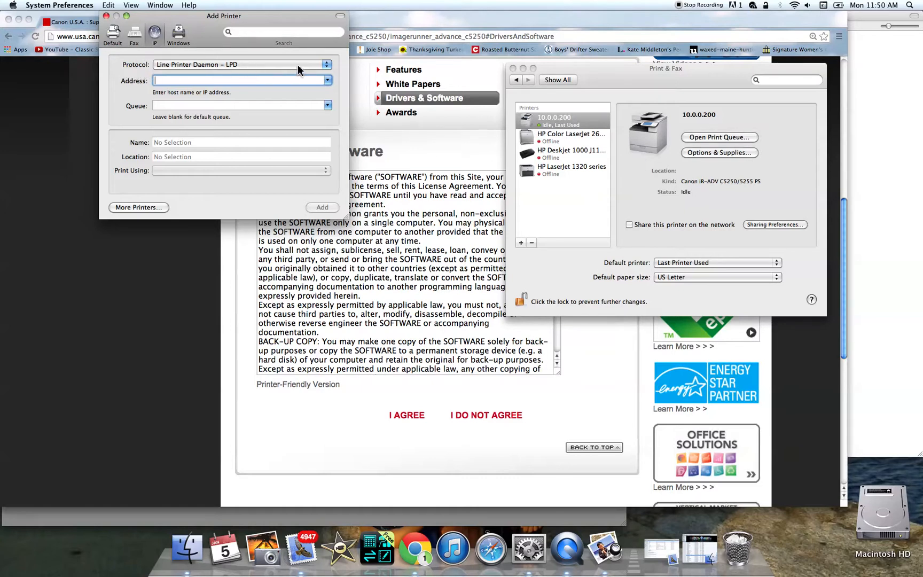
{"action": "left_click", "coordinate": [327, 66]}
{"action": "left_click", "coordinate": [327, 69]}
{"action": "type", "text": "1"}
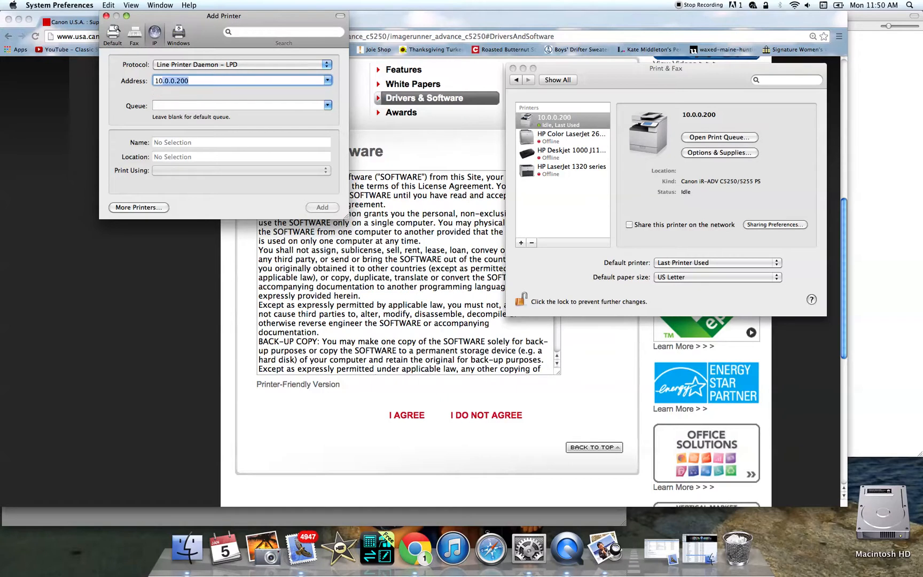
{"action": "type", "text": "0.0."}
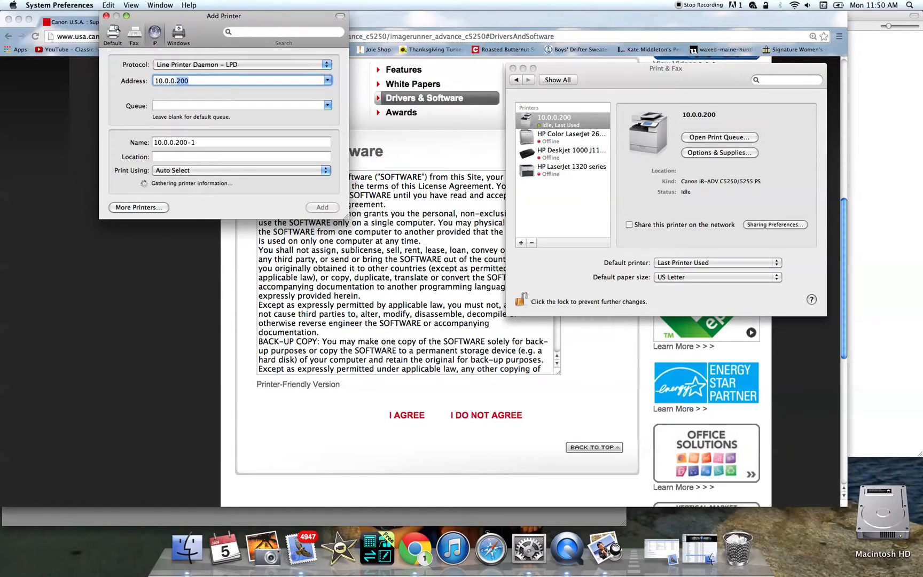
{"action": "type", "text": "0.200"}
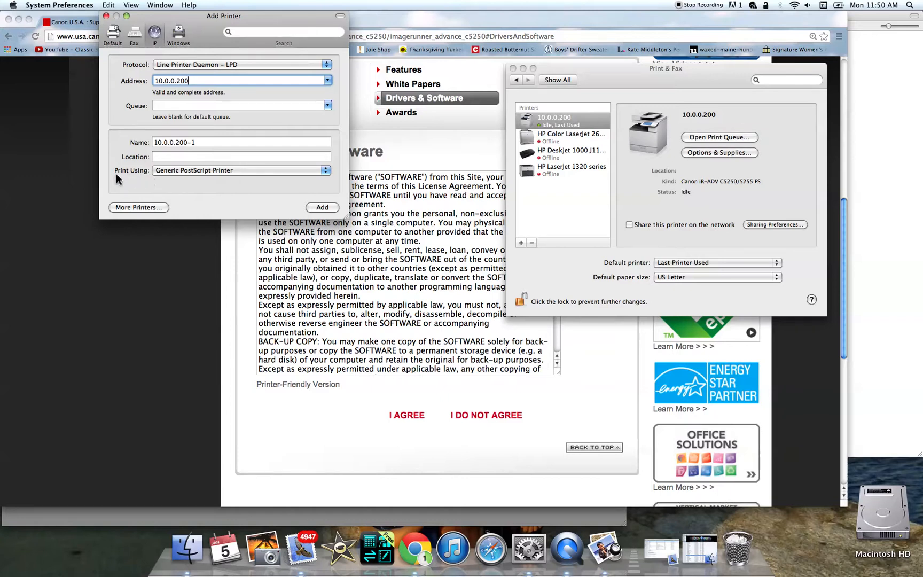
Search the printer software for "canon" and set the new printer to use the Canon iR-ADV C5250/5255 driver
{"action": "left_click", "coordinate": [325, 171]}
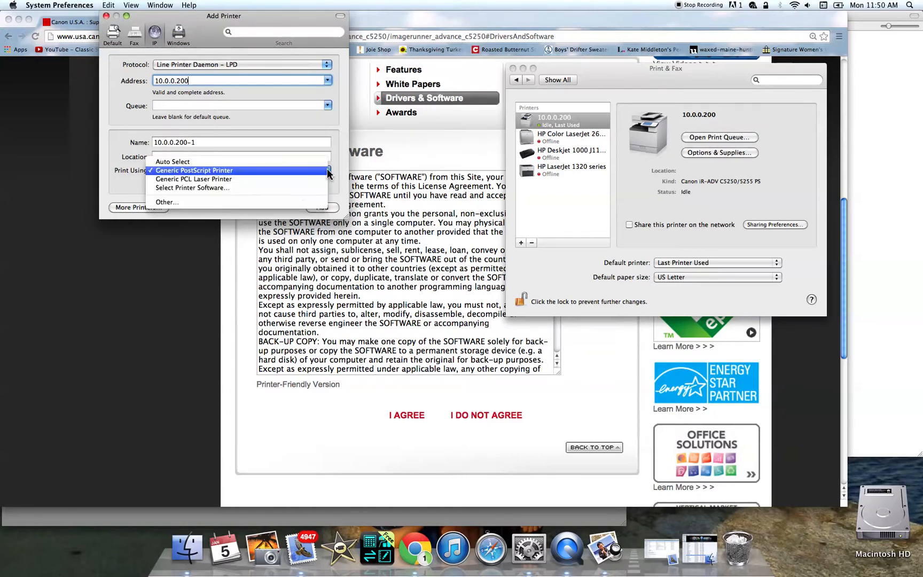
{"action": "left_click", "coordinate": [293, 191]}
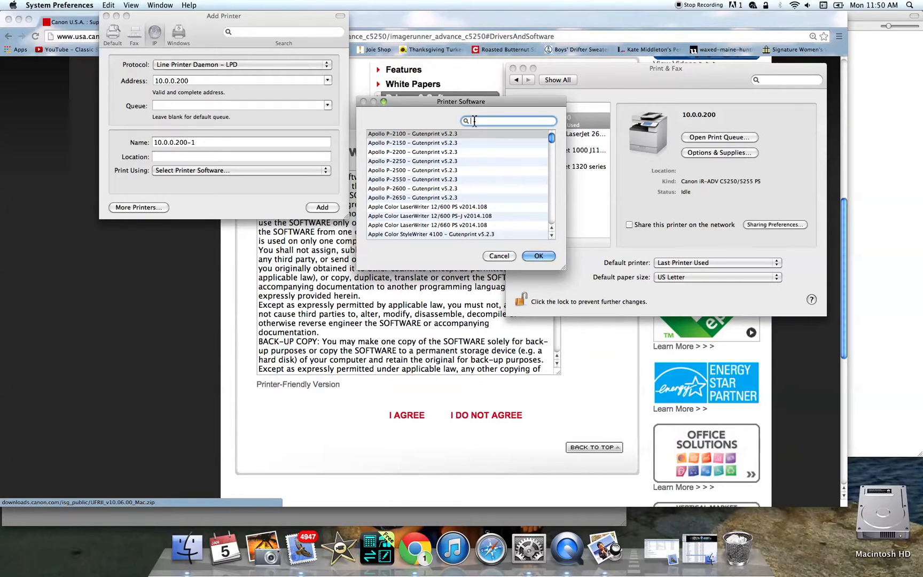
{"action": "type", "text": "canon"}
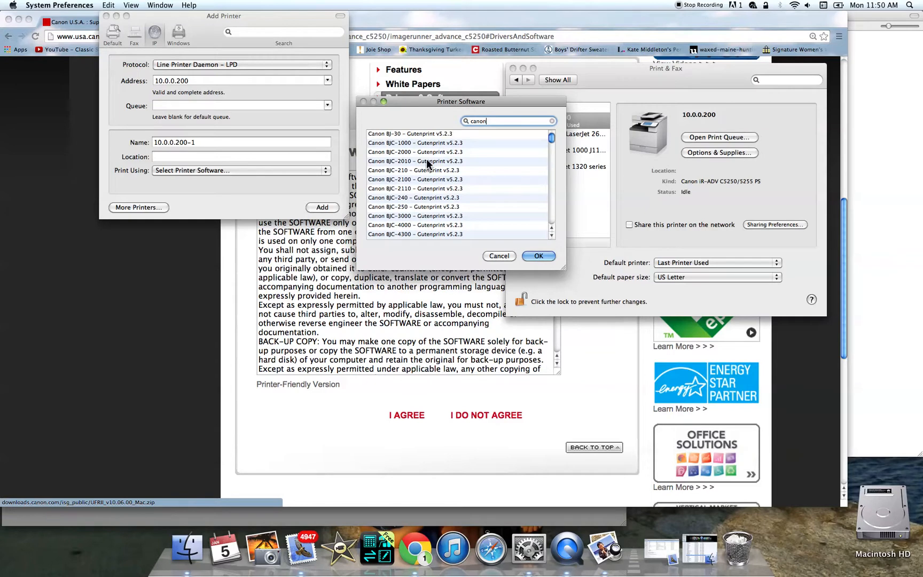
{"action": "scroll", "coordinate": [427, 164], "scroll_direction": "down", "scroll_amount": 15}
{"action": "scroll", "coordinate": [428, 163], "scroll_direction": "down", "scroll_amount": 15}
{"action": "scroll", "coordinate": [427, 164], "scroll_direction": "down", "scroll_amount": 15}
{"action": "scroll", "coordinate": [426, 159], "scroll_direction": "down", "scroll_amount": 8}
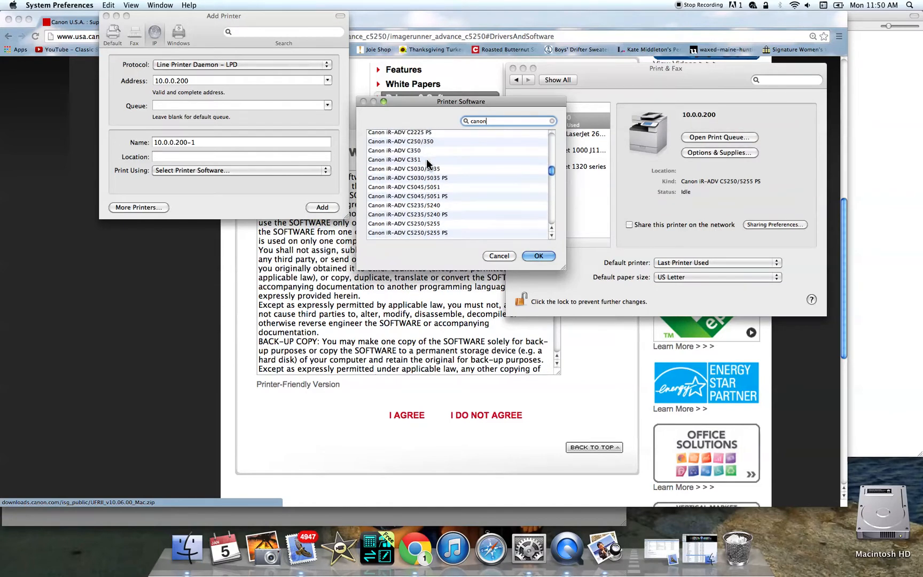
{"action": "left_click", "coordinate": [373, 225]}
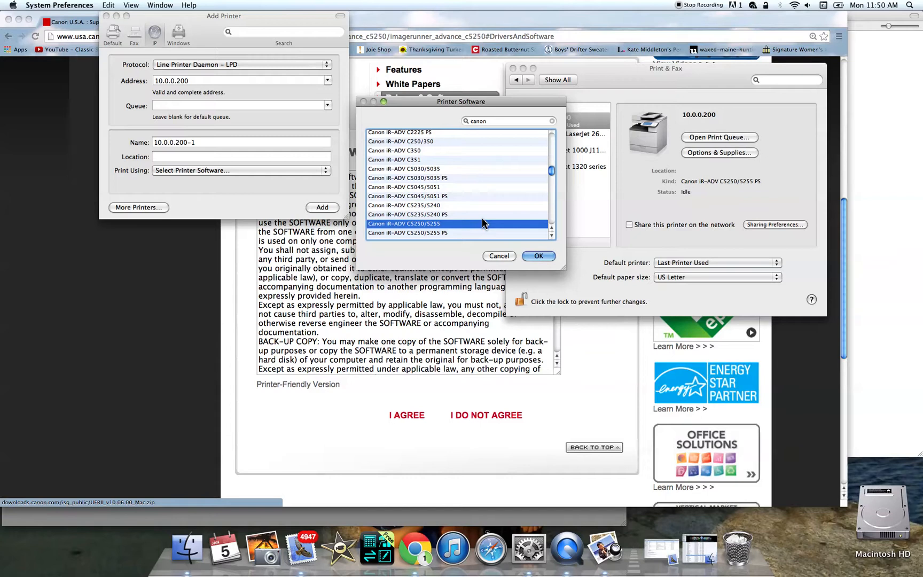
{"action": "left_click", "coordinate": [538, 256]}
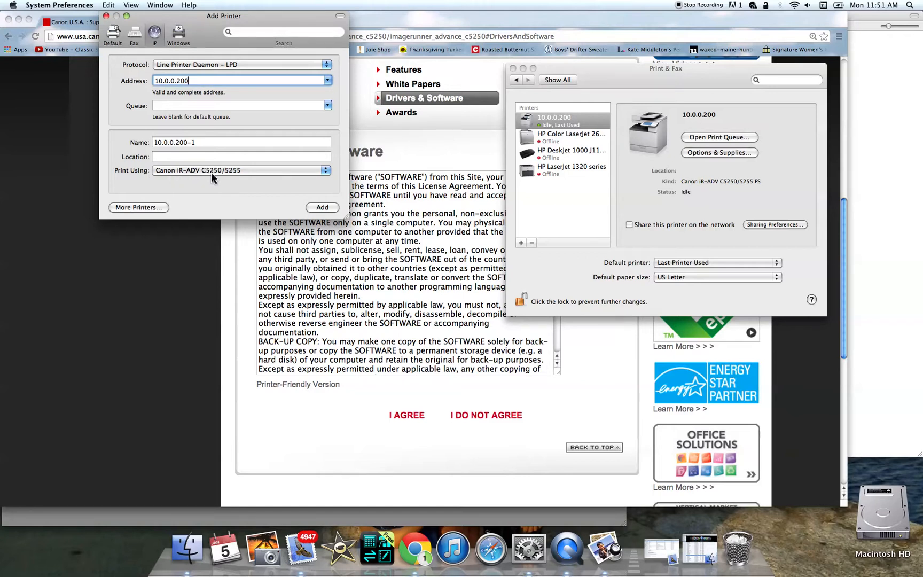
Close the Add Printer window without adding the printer and select the existing 10.0.0.200 printer
{"action": "left_click", "coordinate": [106, 16]}
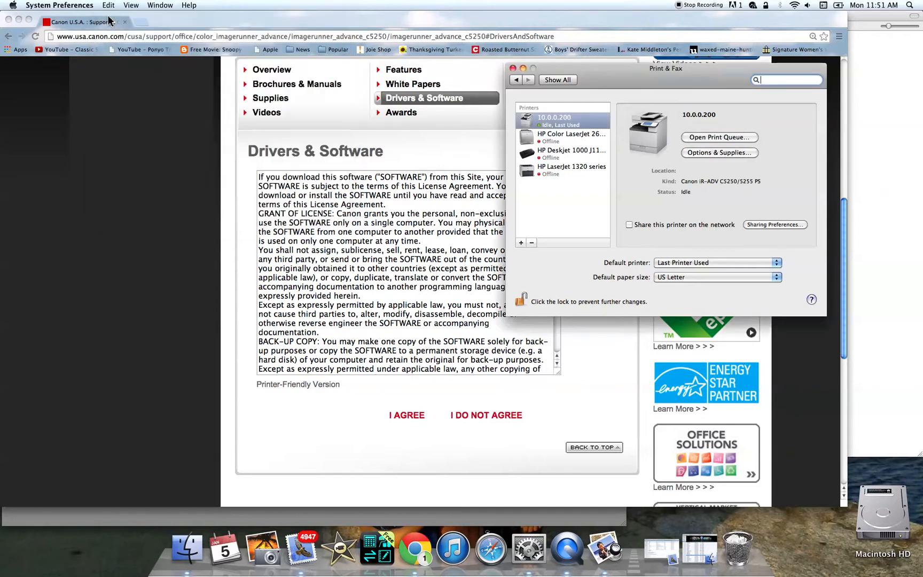
{"action": "left_click", "coordinate": [559, 124]}
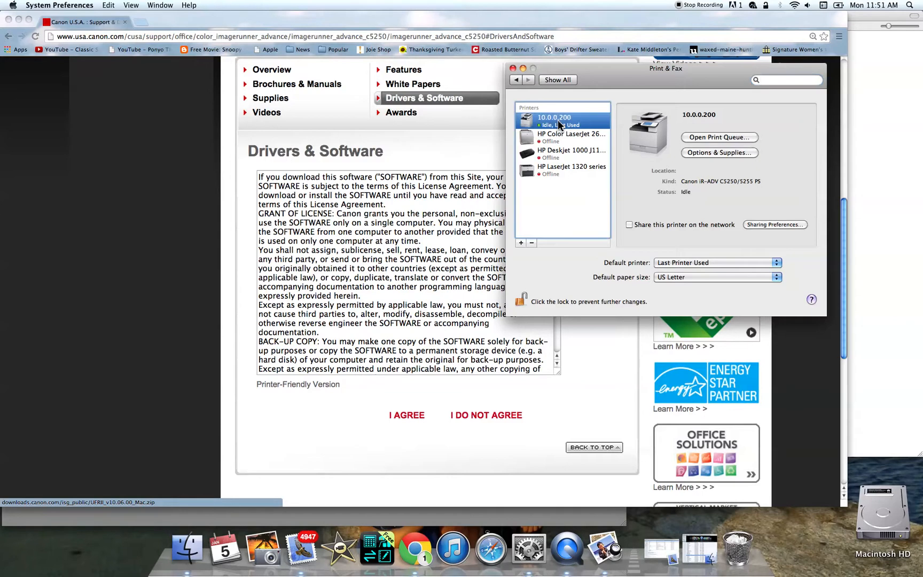
Check the 10.0.0.200 printer's driver options, choose Inner Finisher E1 as the output option, and confirm
{"action": "left_click", "coordinate": [703, 153]}
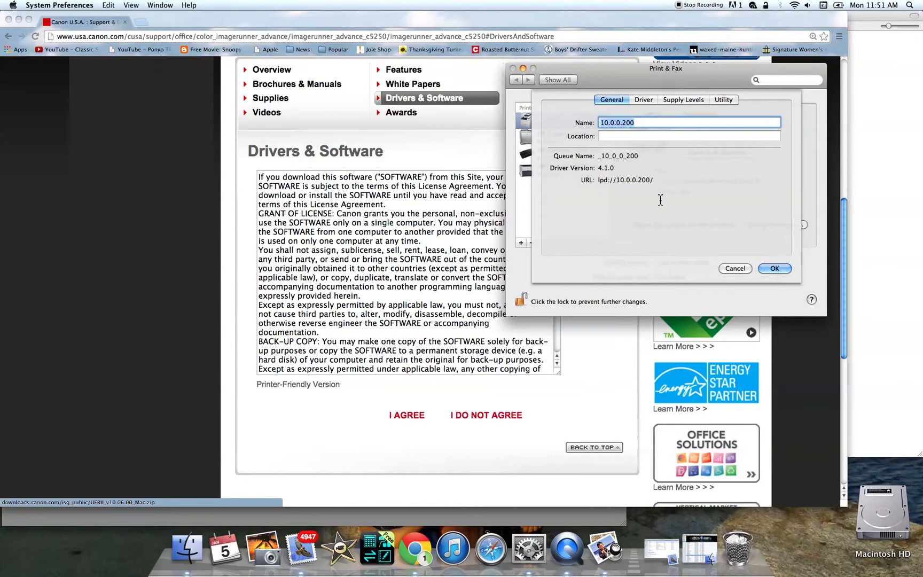
{"action": "left_click", "coordinate": [647, 99]}
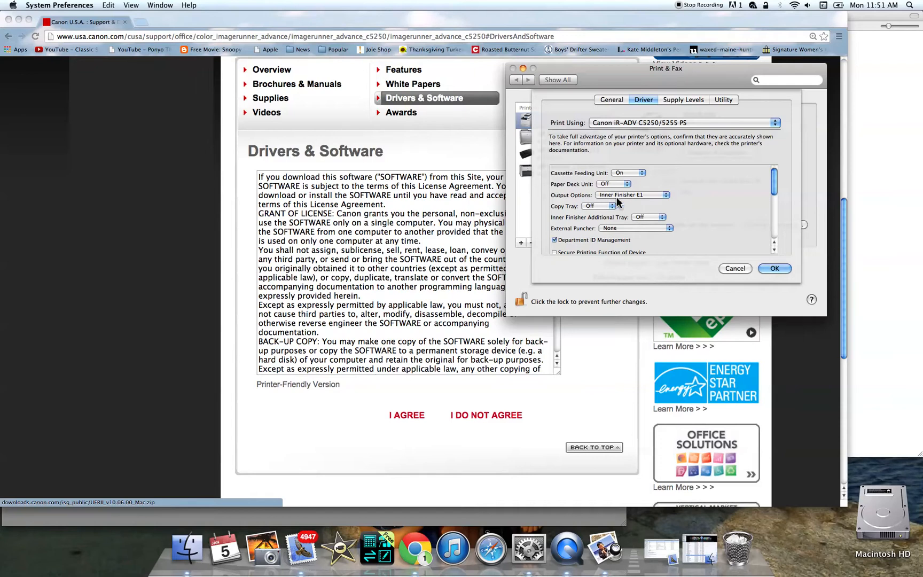
{"action": "left_click", "coordinate": [666, 196]}
{"action": "left_click", "coordinate": [653, 196]}
{"action": "left_click", "coordinate": [773, 269]}
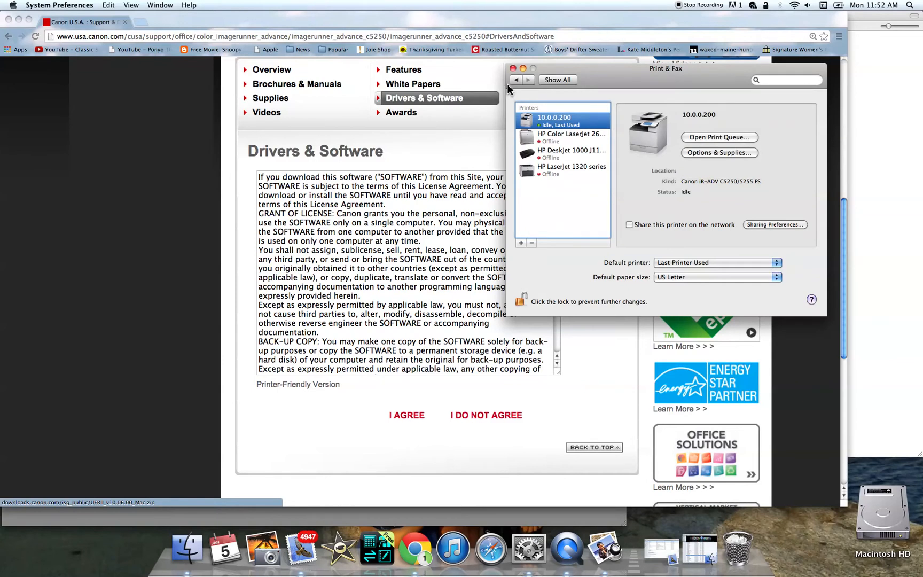
Close the Print & Fax settings, minimize the browser window, and bring the neighborhood map PDF in Preview to the front
{"action": "left_click", "coordinate": [513, 69]}
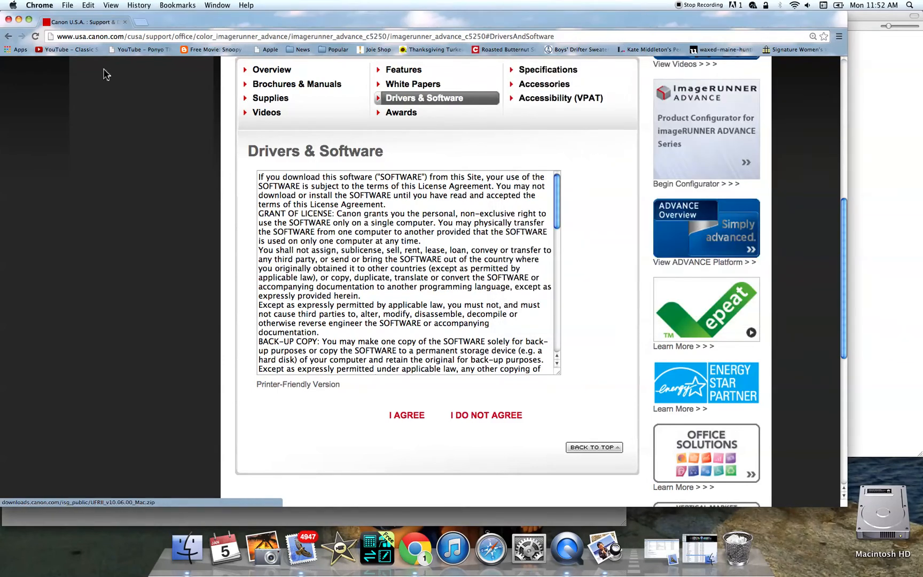
{"action": "left_click", "coordinate": [19, 20]}
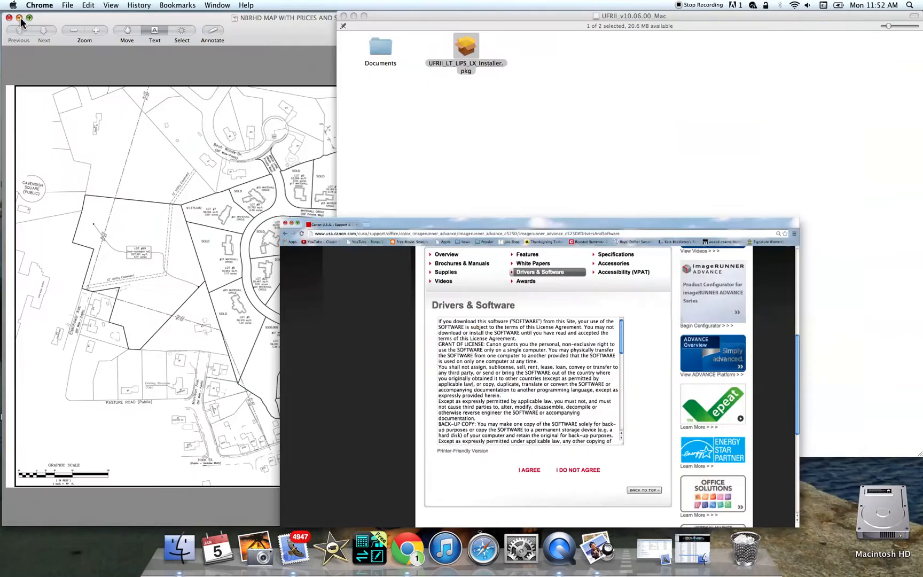
{"action": "left_click", "coordinate": [144, 148]}
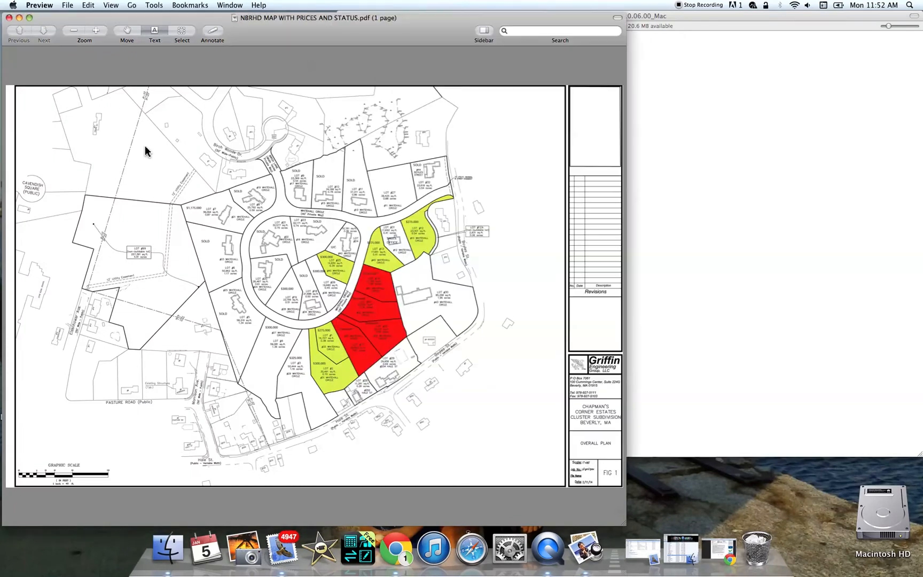
Try to print the map PDF to the 10.0.0.200 printer, enter the department ID, and cancel the Department ID/PIN confirmation
{"action": "left_click", "coordinate": [68, 5]}
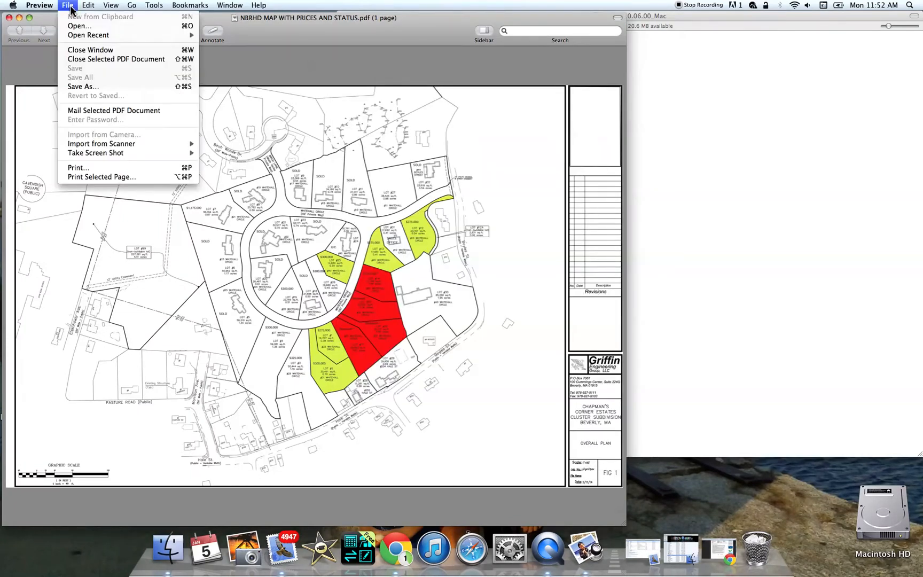
{"action": "left_click", "coordinate": [96, 170]}
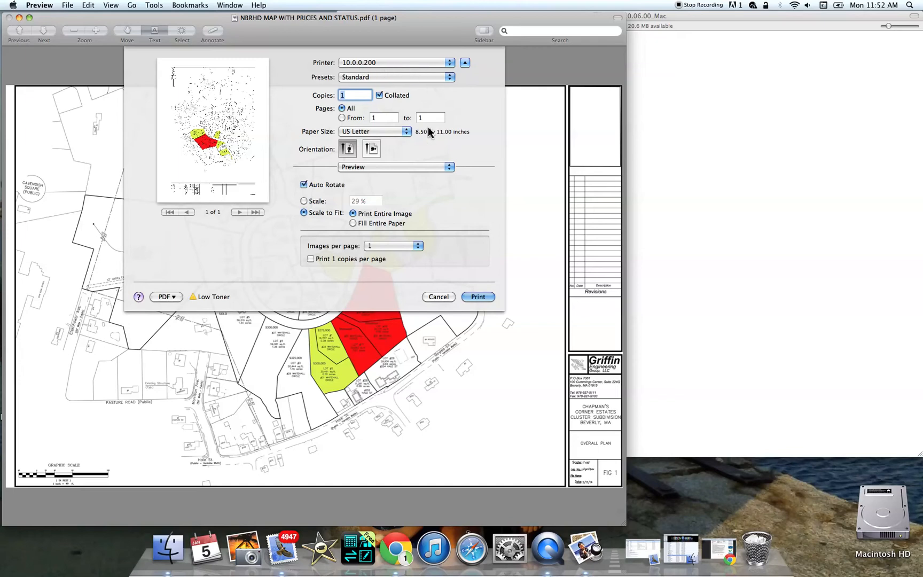
{"action": "left_click", "coordinate": [482, 302]}
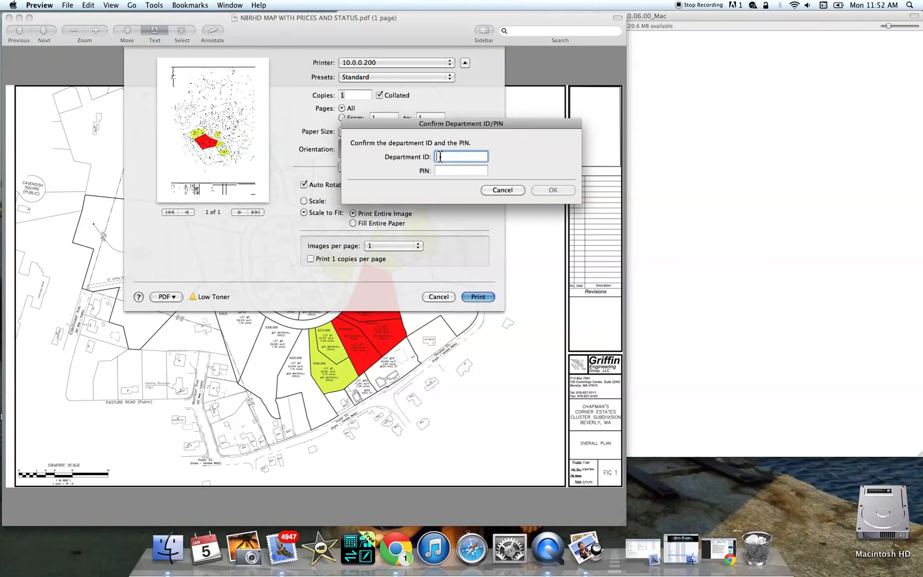
{"action": "type", "text": "111111"}
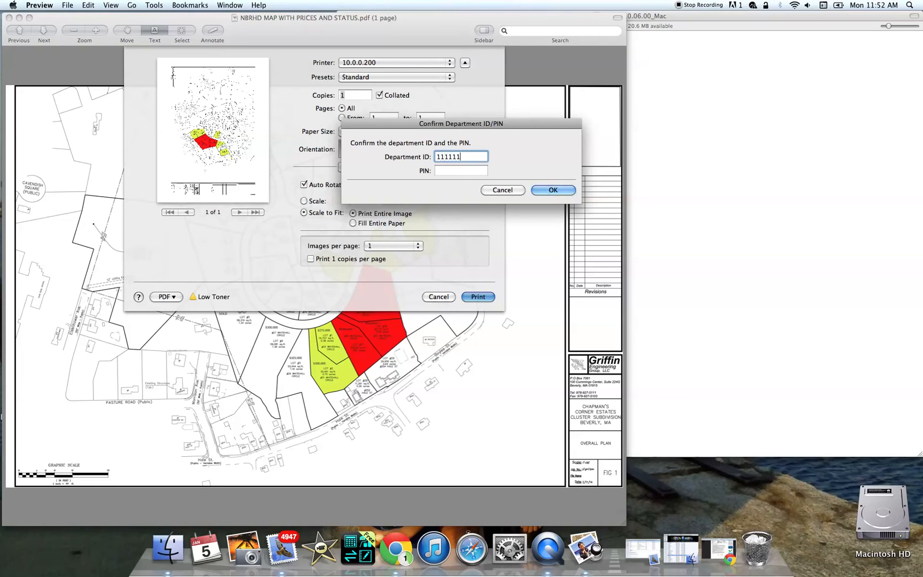
{"action": "left_click", "coordinate": [505, 190]}
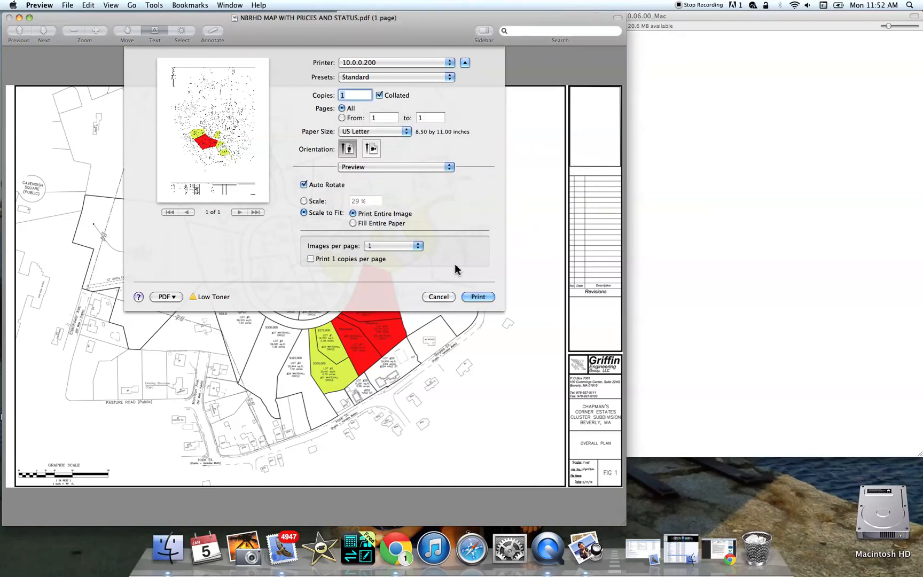